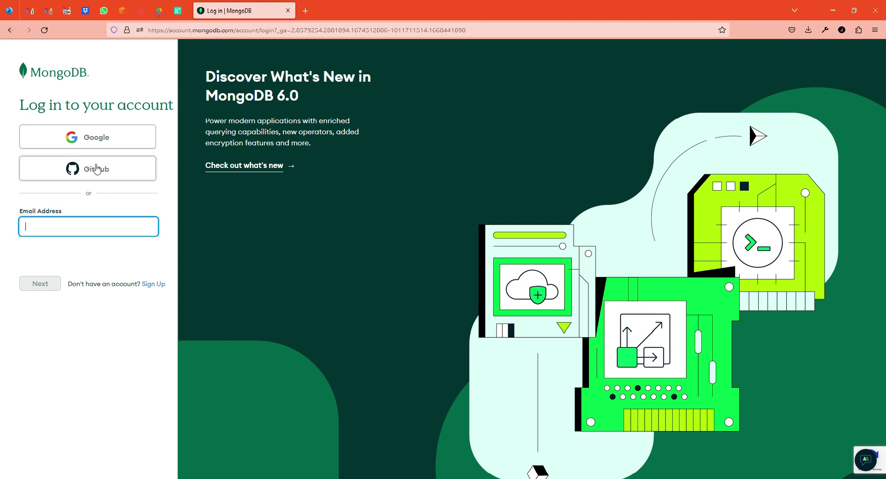
Step: Log in to Atlas through Google using the third account in the chooser
click(98, 138)
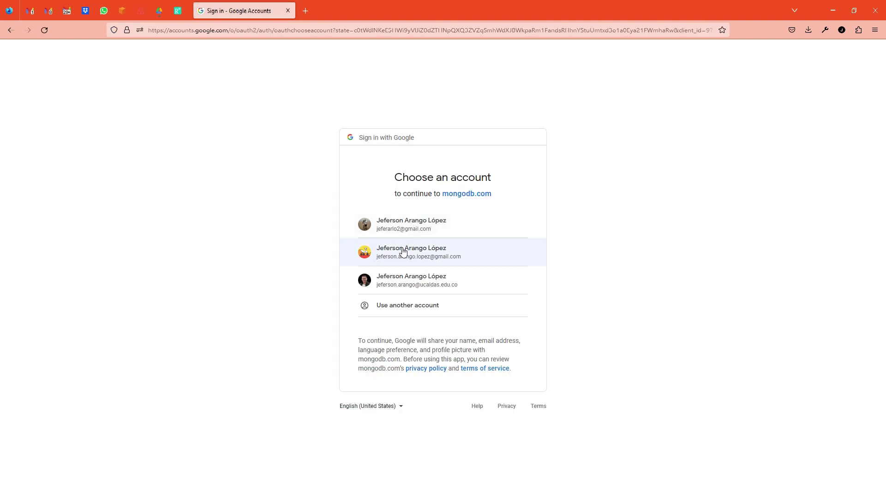
click(413, 279)
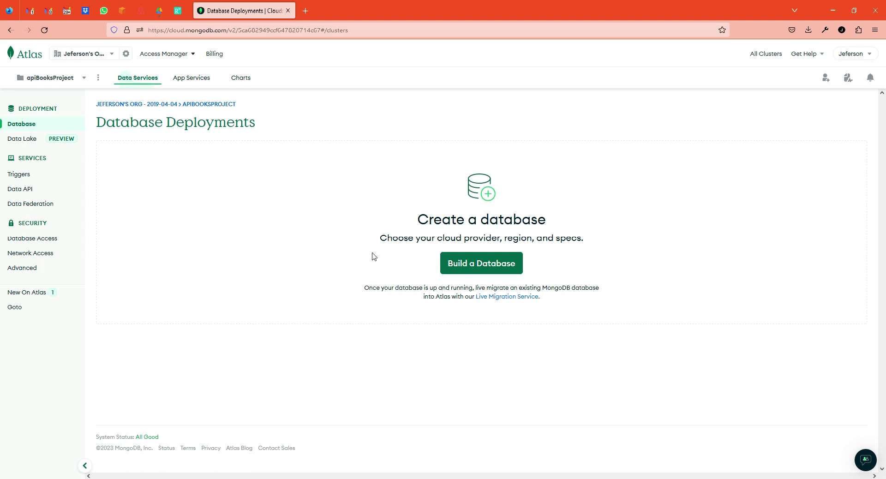
Step: Build a new database and choose the FREE Shared cluster option
click(466, 263)
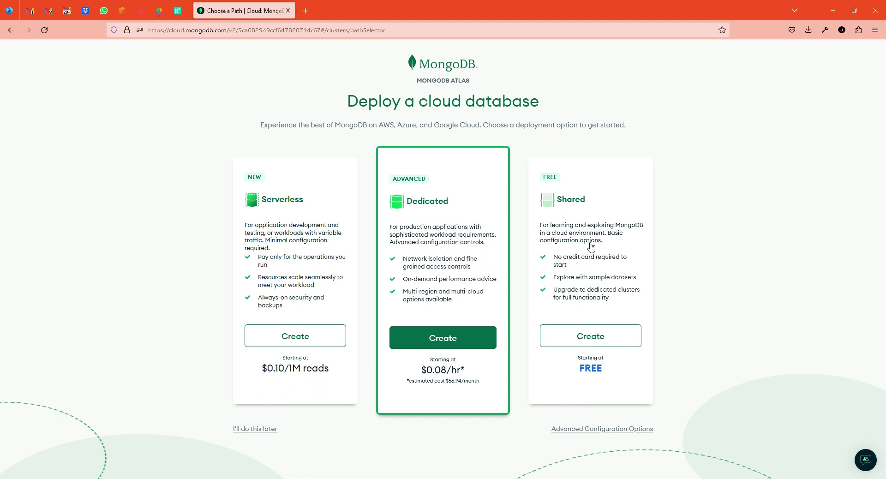
click(593, 335)
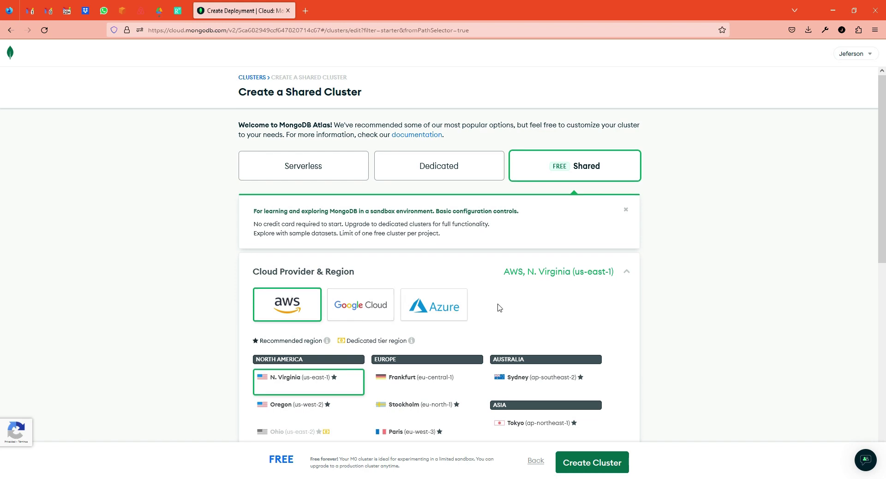
Step: Rename the cluster from Cluster0 to ClusterMongo and create it
scroll(499, 307, down, 4)
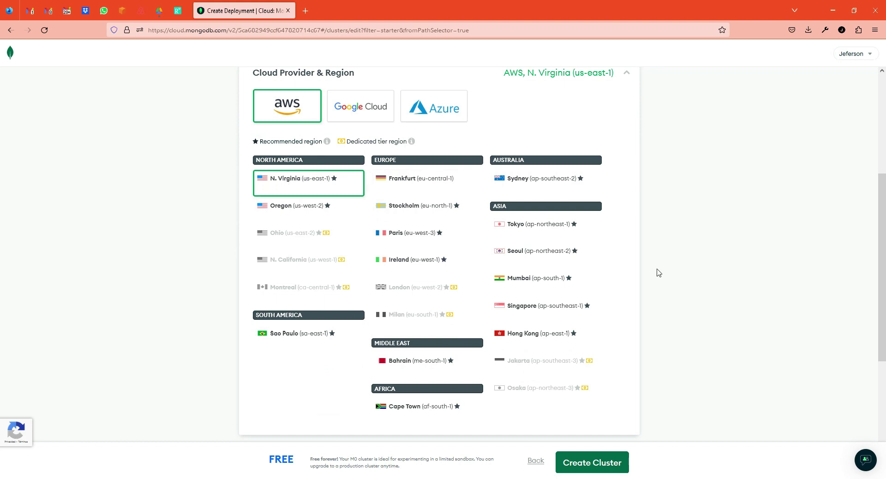
scroll(654, 279, down, 3)
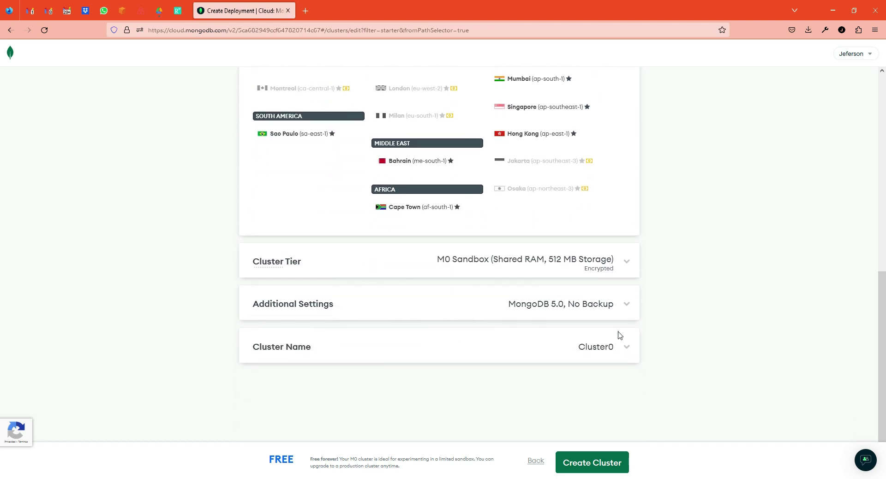
click(626, 347)
double_click(493, 367)
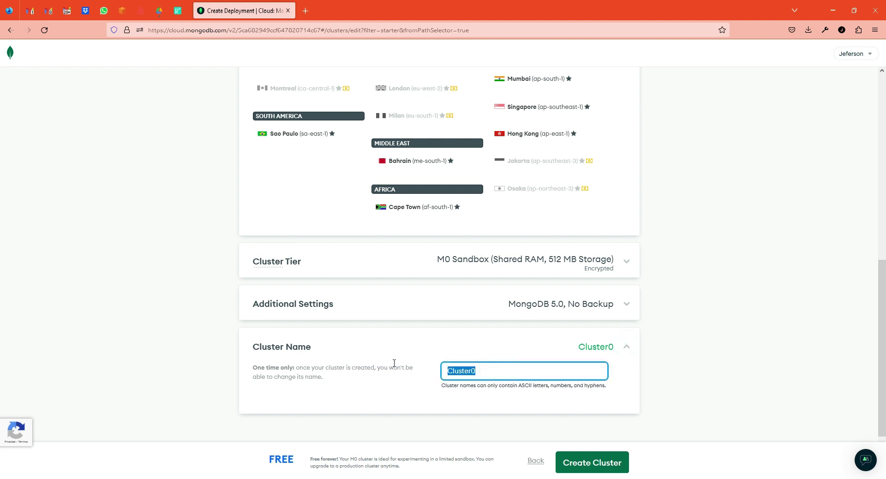
text(ClusterMongo)
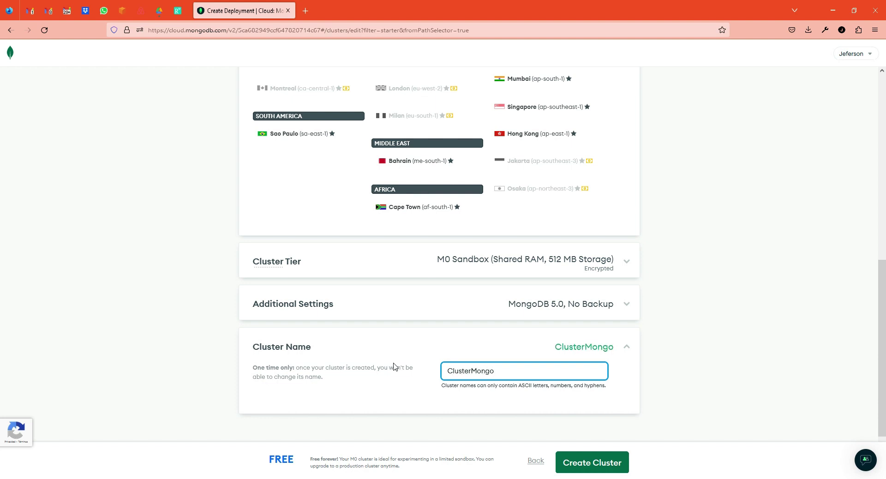
click(588, 464)
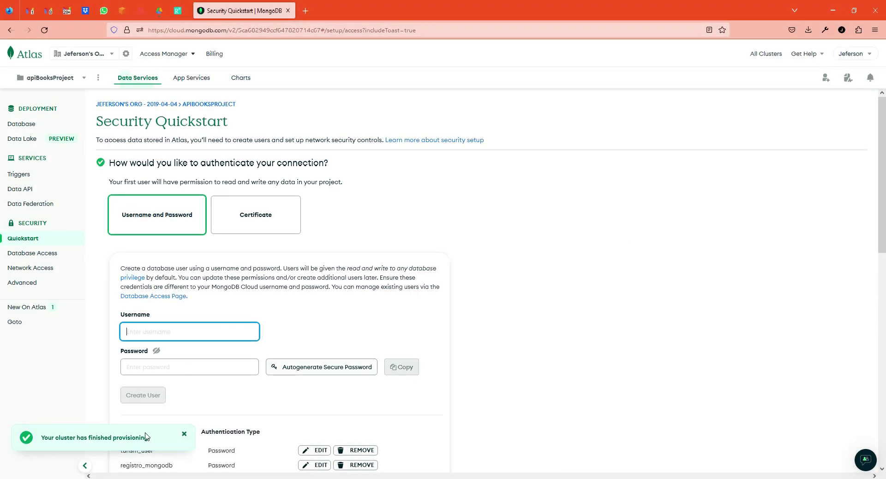
Step: Return to the Database deployments list and close the Termination Protection announcement
click(22, 124)
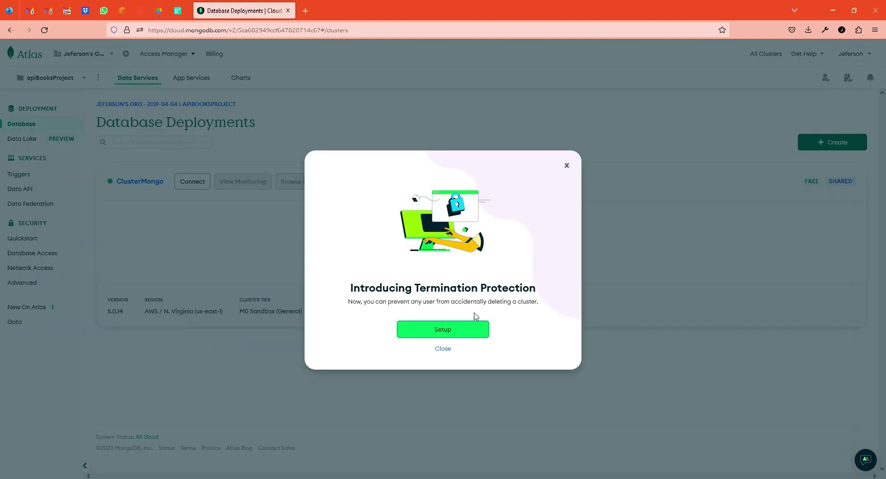
click(567, 166)
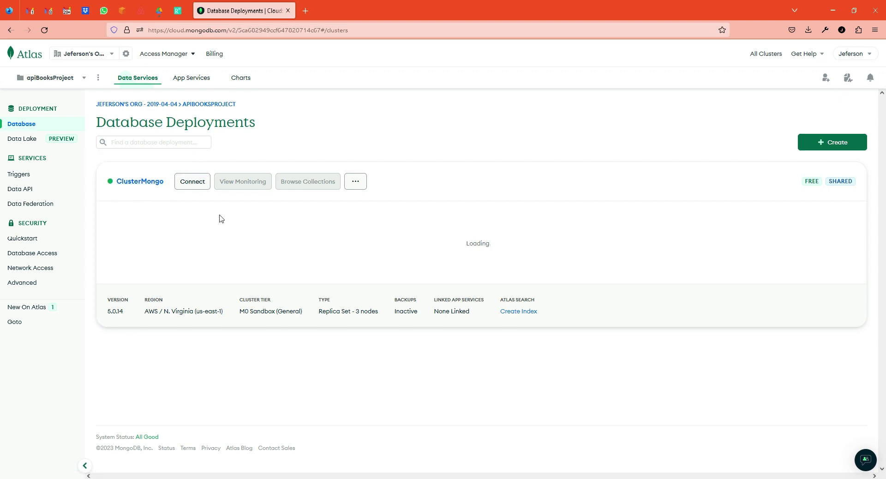
click(198, 184)
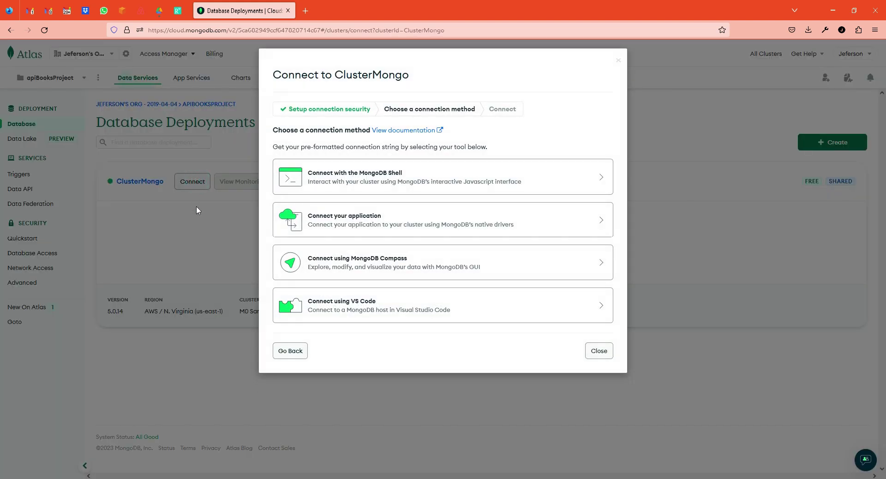
click(195, 207)
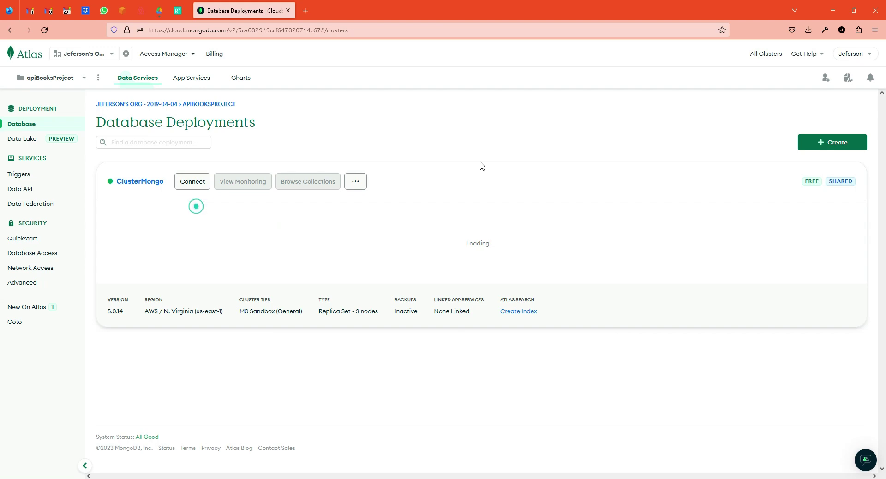
click(194, 181)
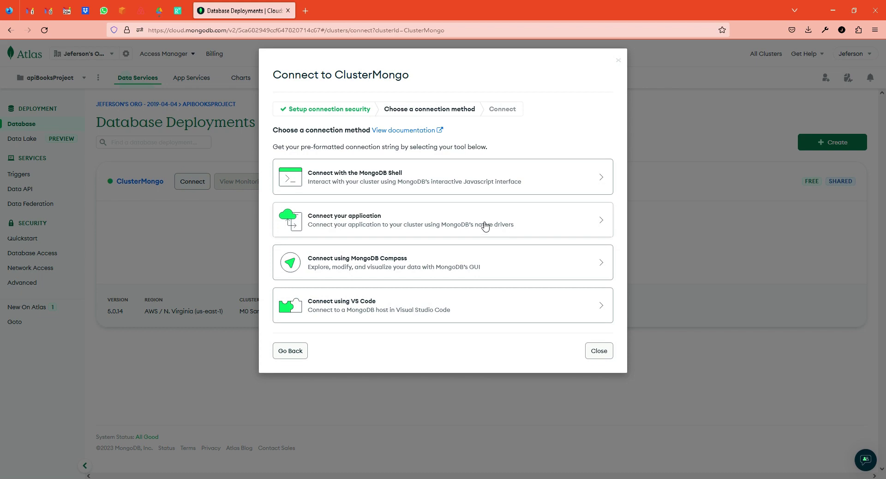
click(667, 173)
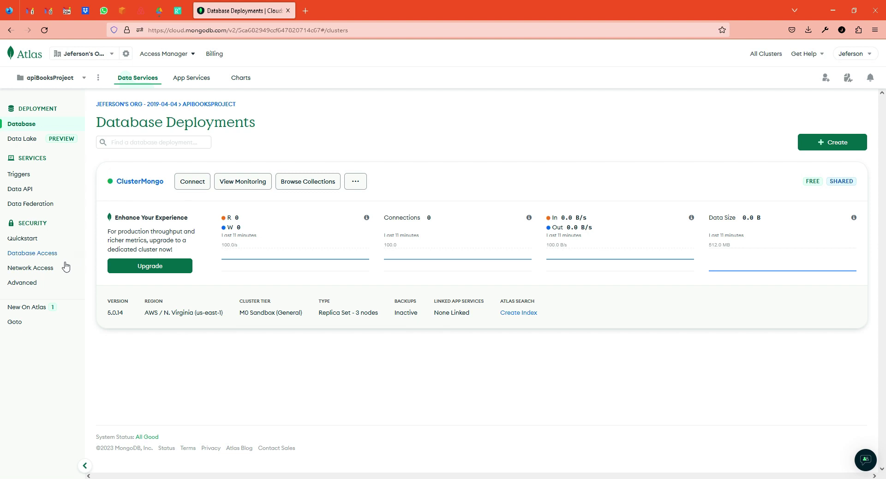
Step: Go to Network Access and begin adding an IP address entry
click(35, 270)
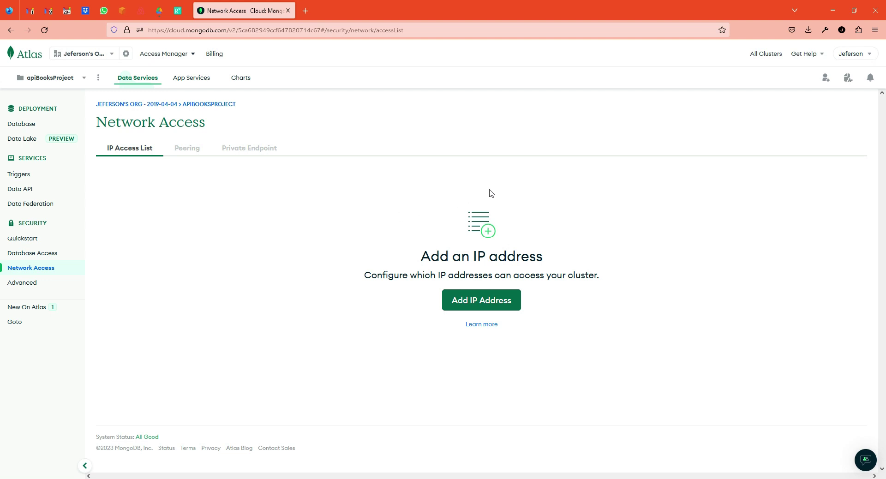
click(477, 300)
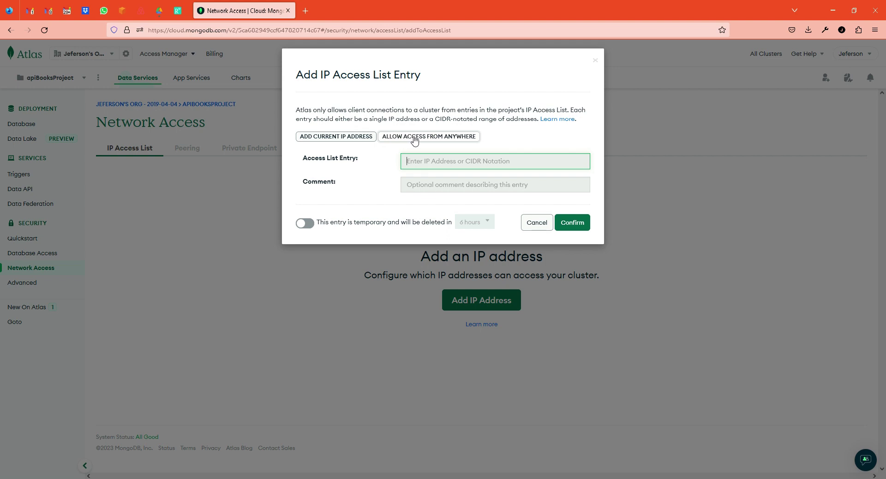
Step: Add a permanent 0.0.0.0/0 entry allowing access from anywhere, then go to Database Access
click(414, 137)
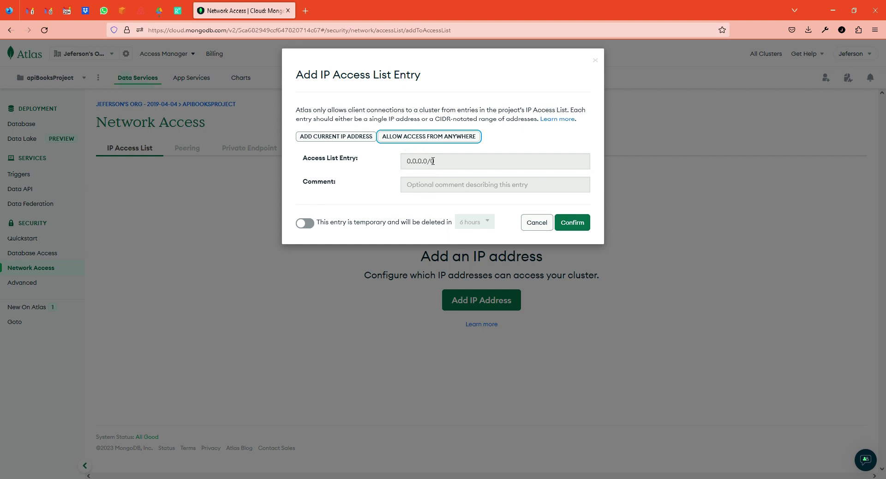
click(436, 161)
click(399, 202)
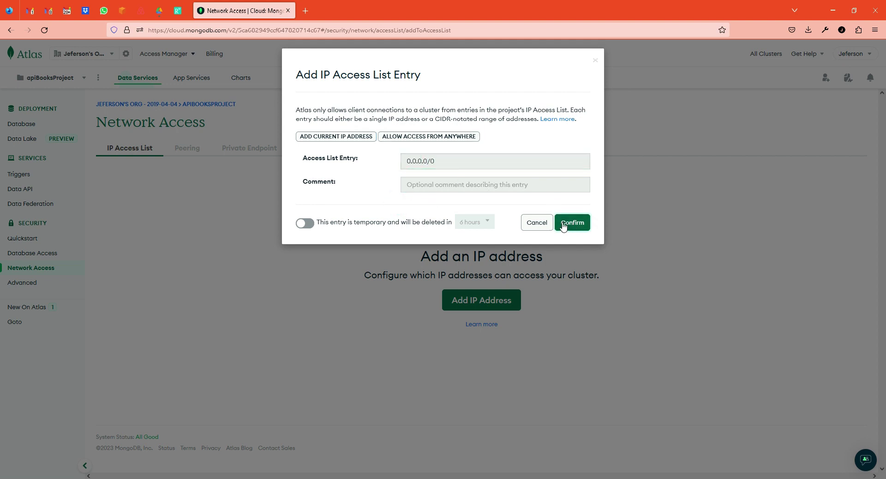
click(309, 225)
click(308, 224)
click(475, 222)
click(419, 223)
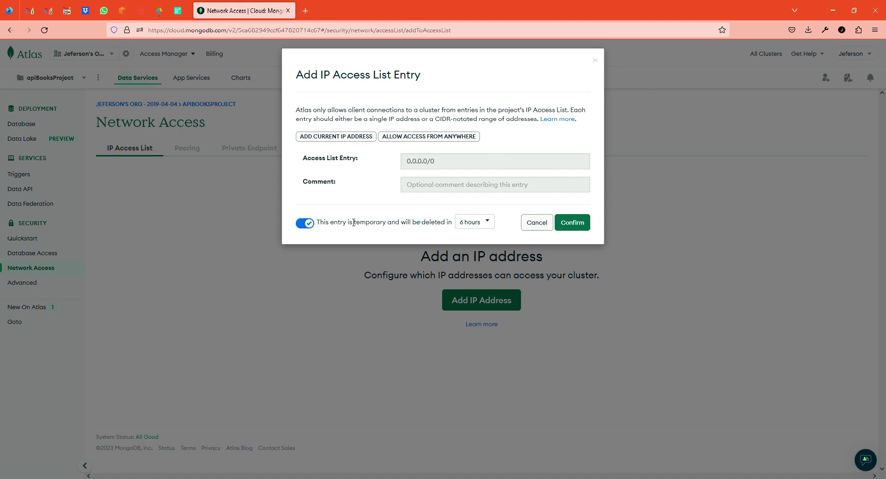
click(303, 226)
click(572, 221)
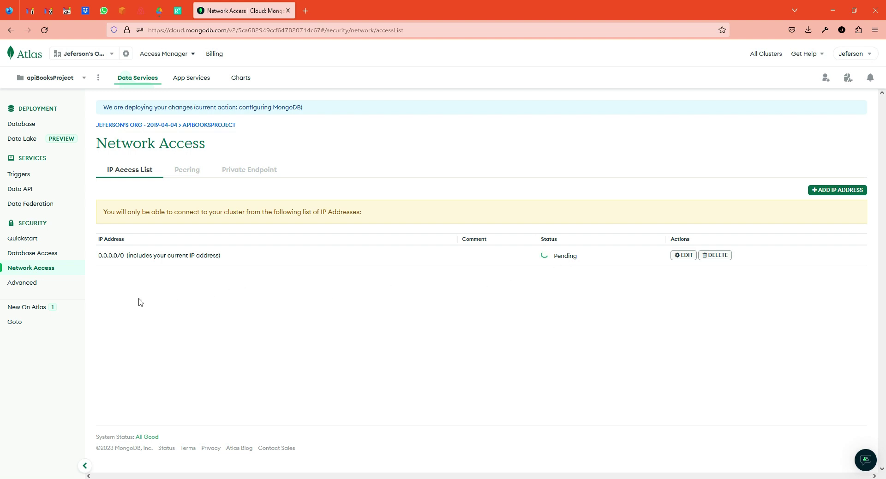
click(37, 254)
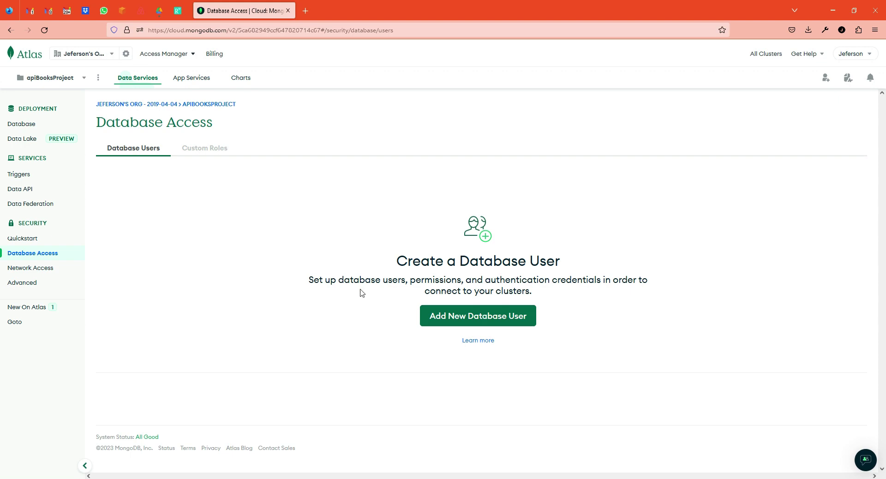
Step: Open the Add New Database User form
click(485, 315)
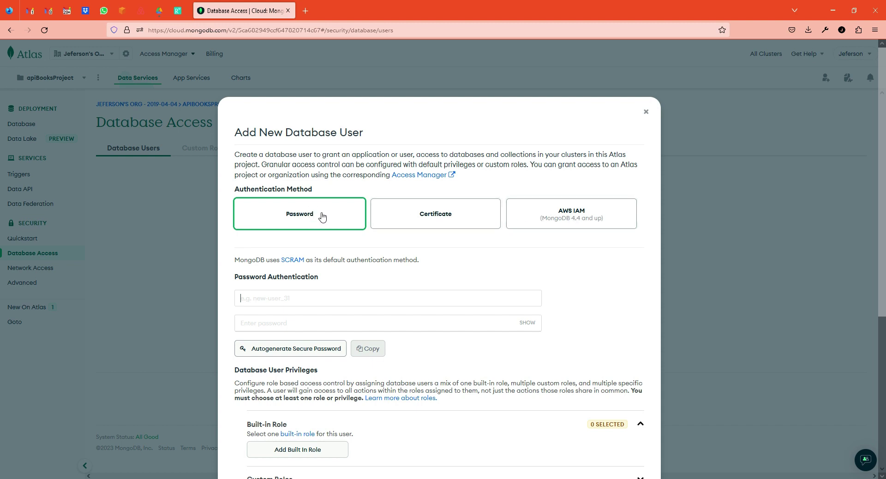
Step: Enter the new user's username and replace the generated password with a custom one
click(296, 300)
text(user_mongo_vent)
key(Tab)
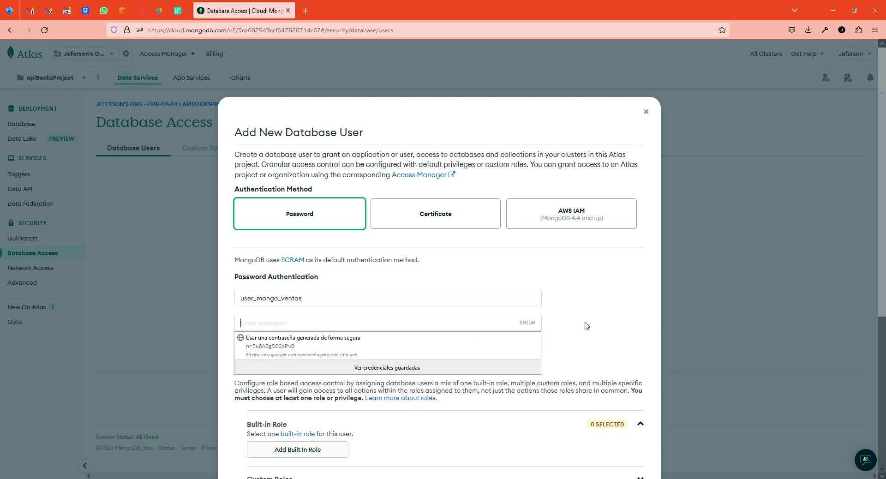
click(584, 321)
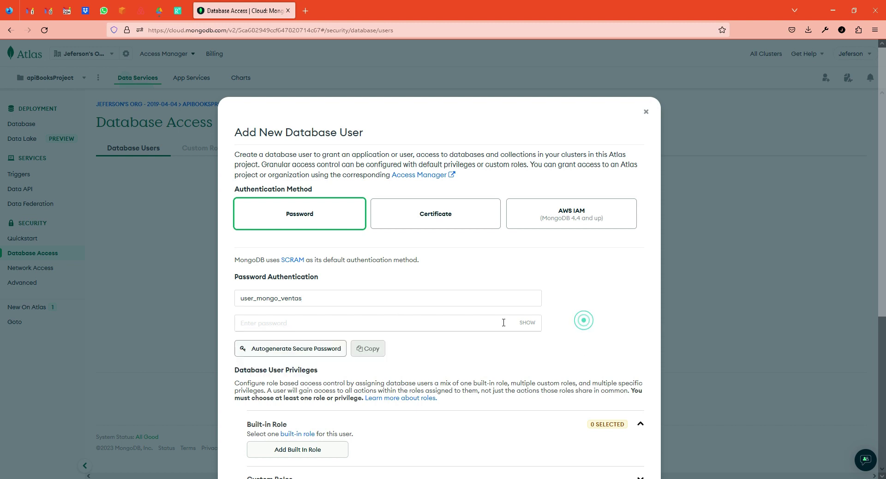
click(318, 349)
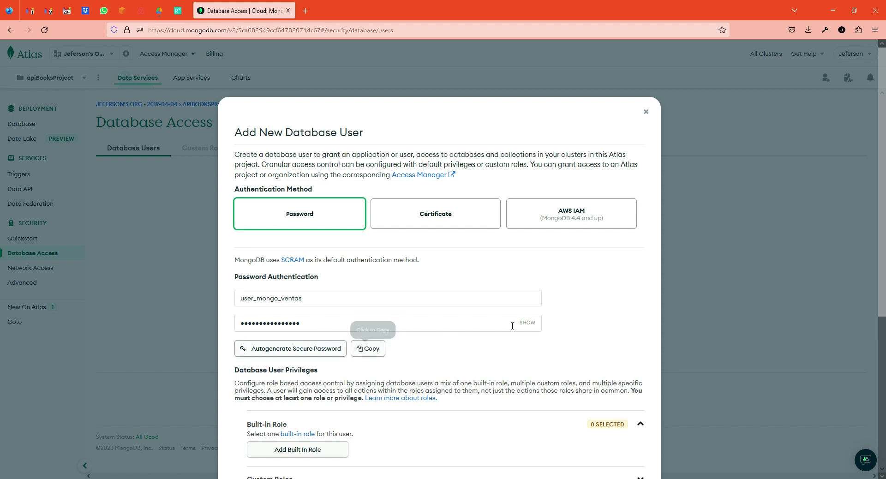
click(527, 322)
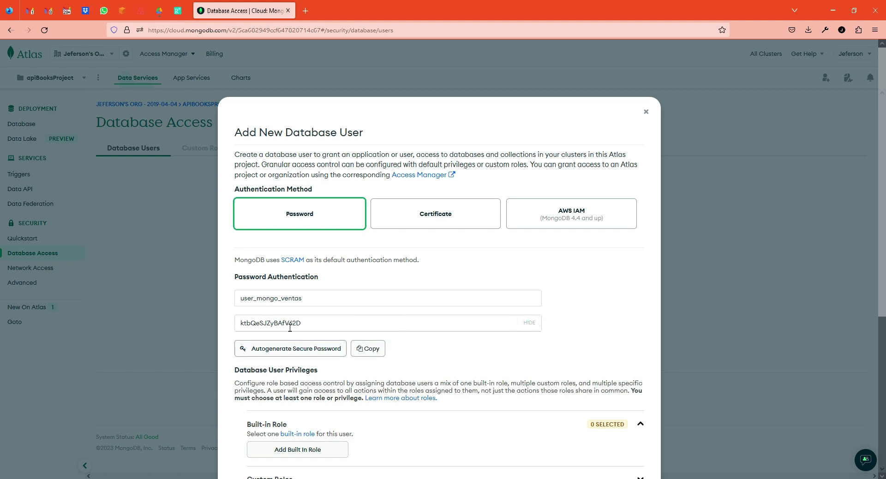
double_click(304, 323)
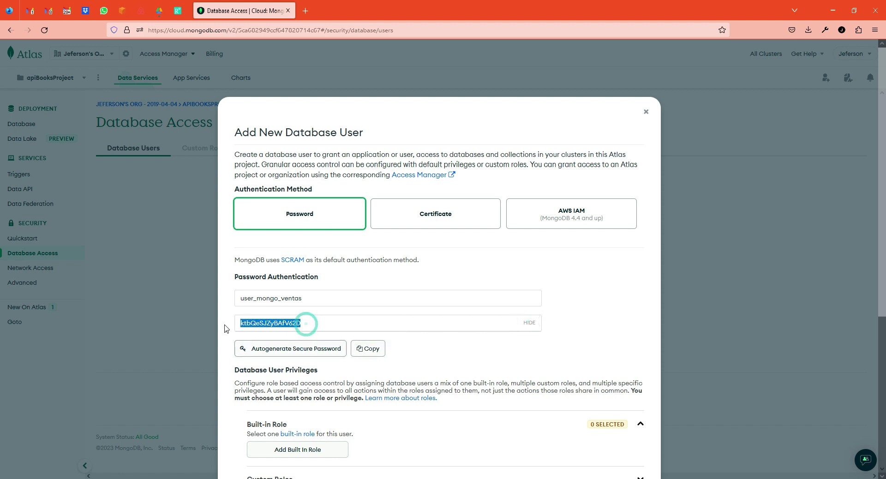
click(278, 324)
click(278, 324)
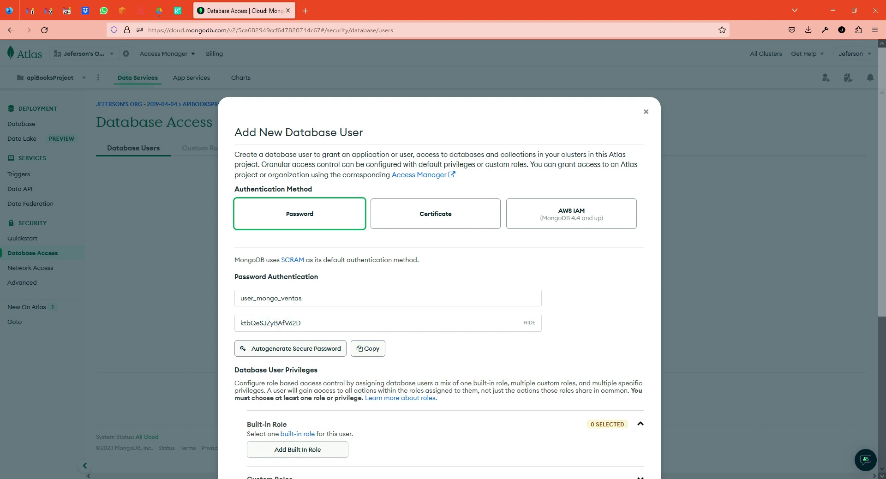
double_click(320, 324)
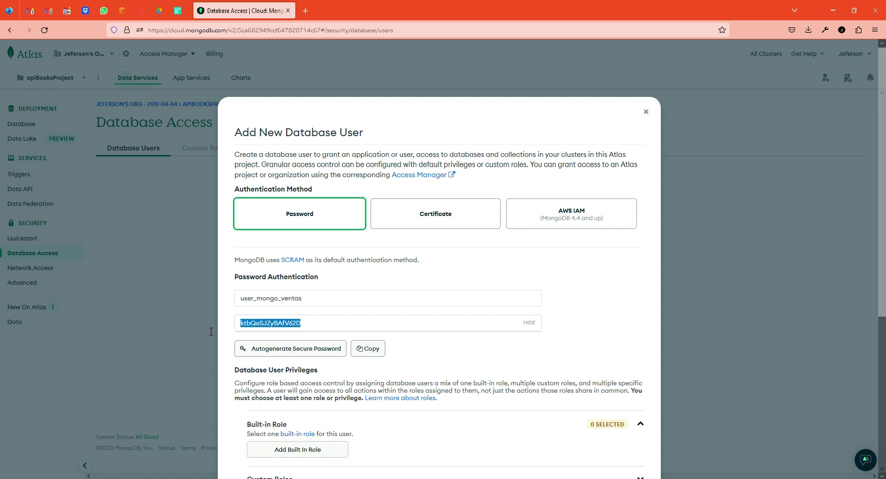
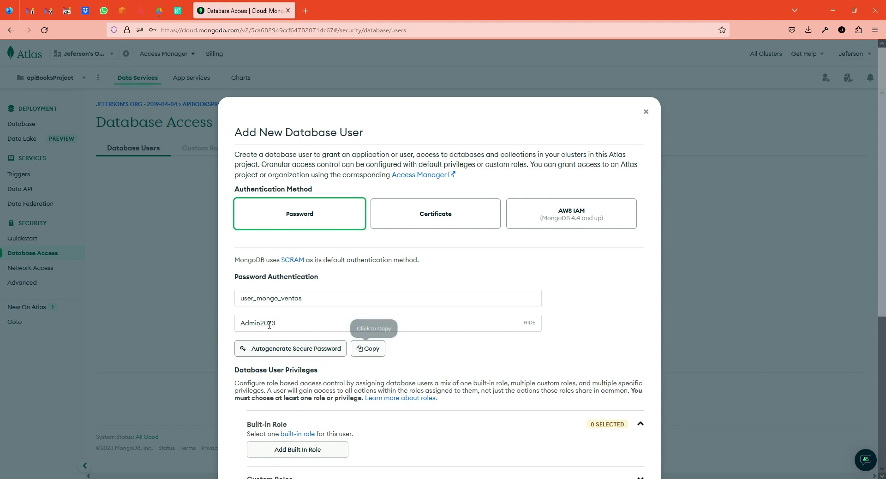
Step: Give the user the built-in role 'Read and write to any database'
scroll(446, 354, down, 4)
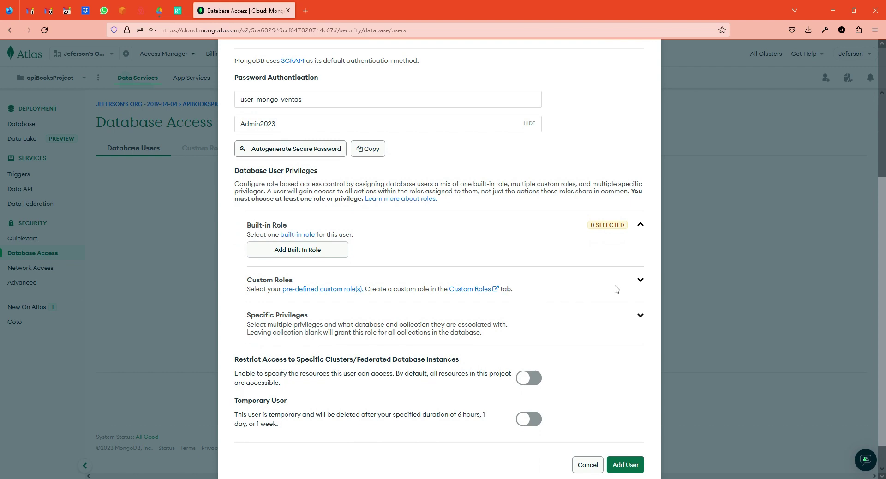
click(640, 279)
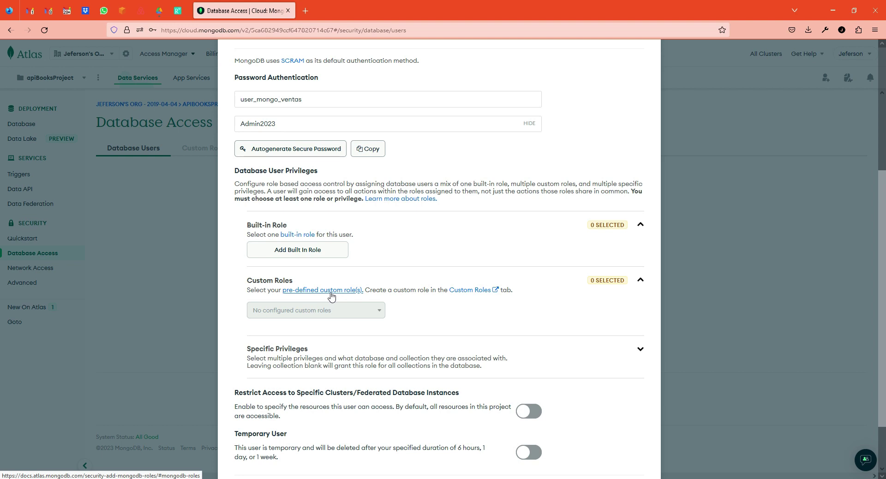
click(313, 250)
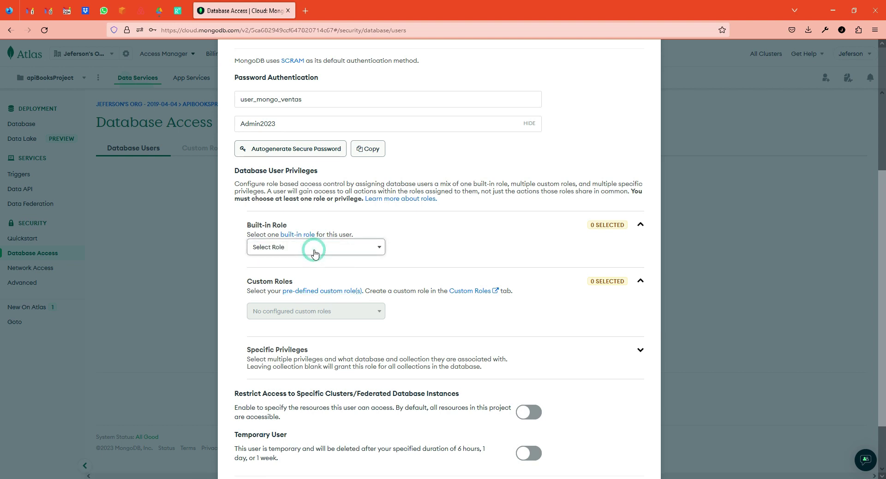
click(317, 251)
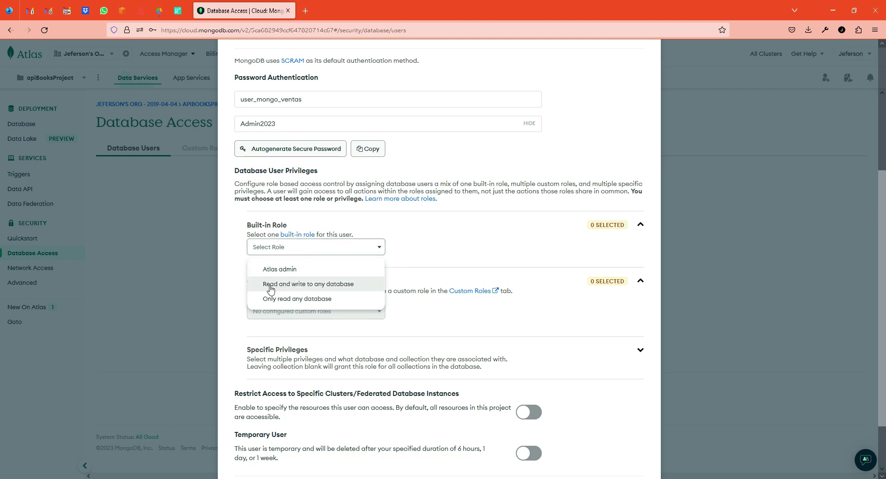
click(341, 285)
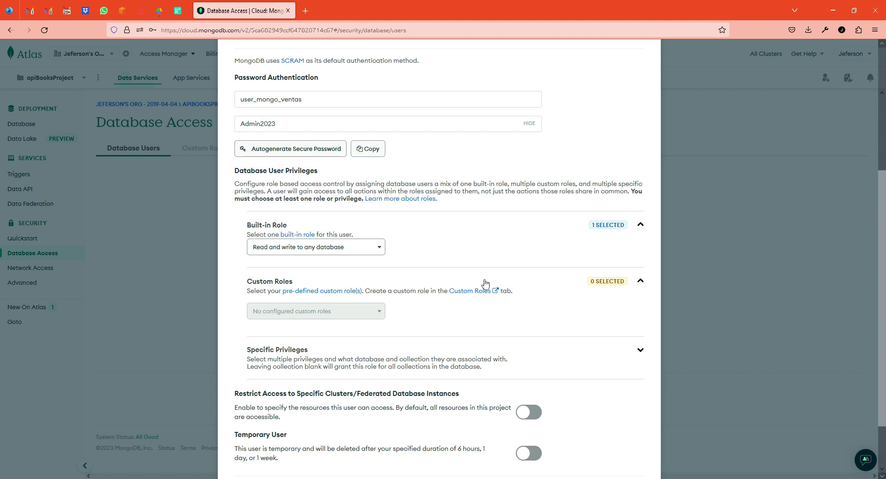
scroll(556, 323, down, 3)
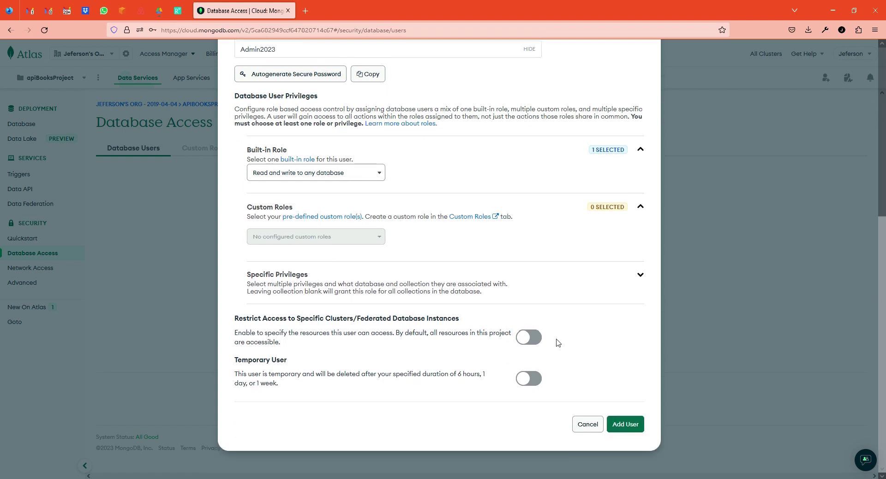
Step: Add the user, return to Database, and open Connect for ClusterMongo
click(630, 424)
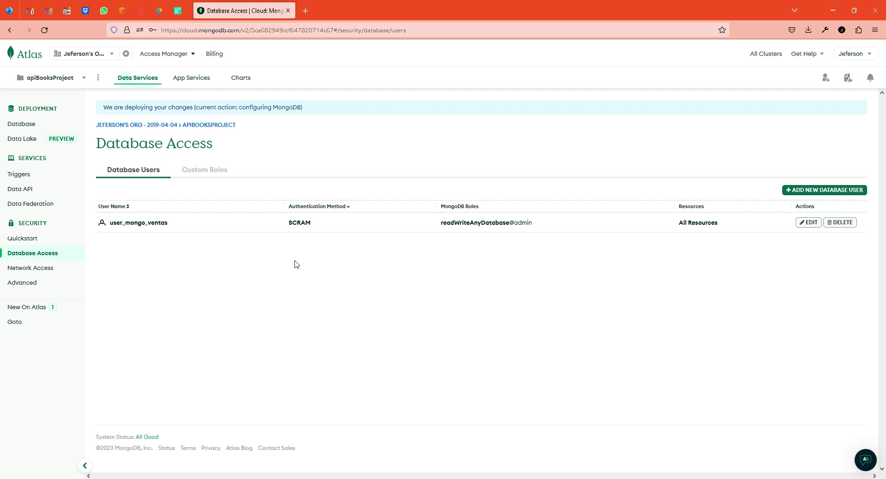
click(25, 128)
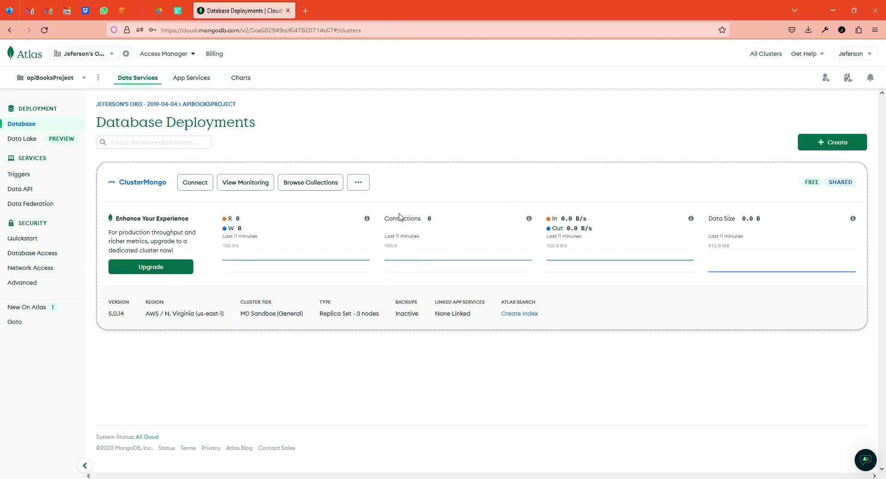
click(193, 184)
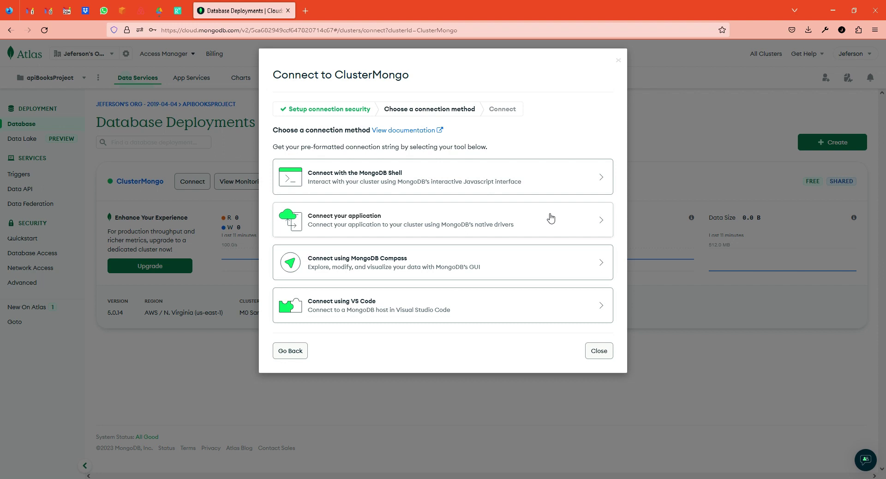
Step: Choose the Drivers method with Node.js, version 3.6 or later, to show the connection string
click(551, 218)
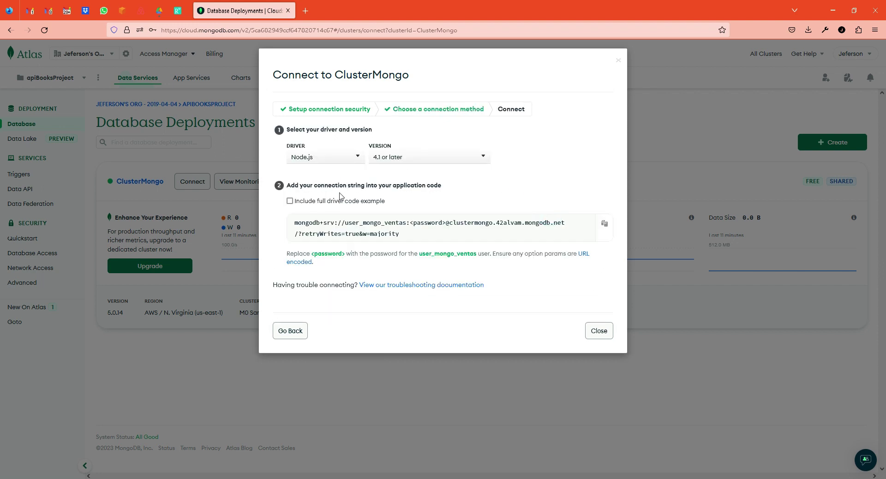
click(359, 157)
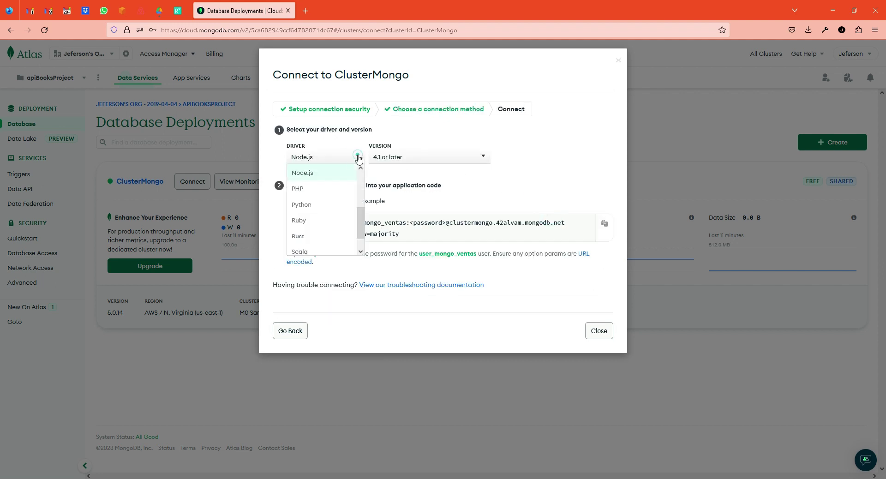
drag(362, 217, 361, 242)
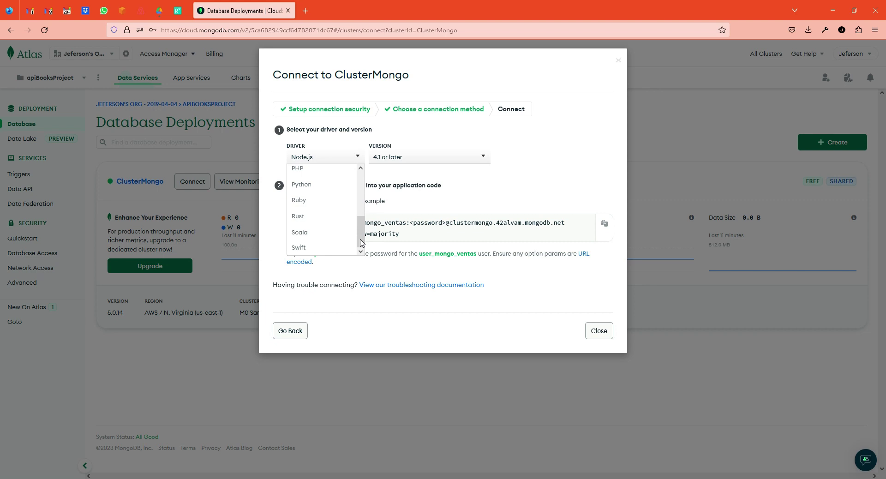
scroll(361, 242, up, 3)
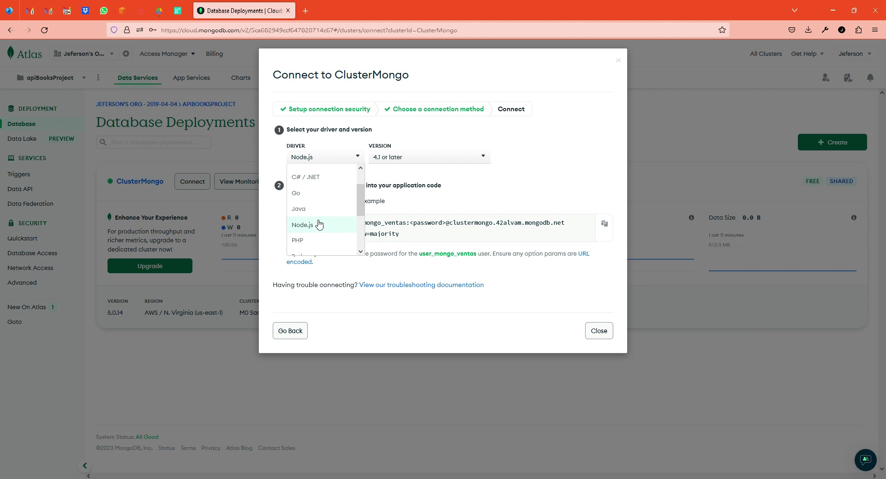
click(318, 225)
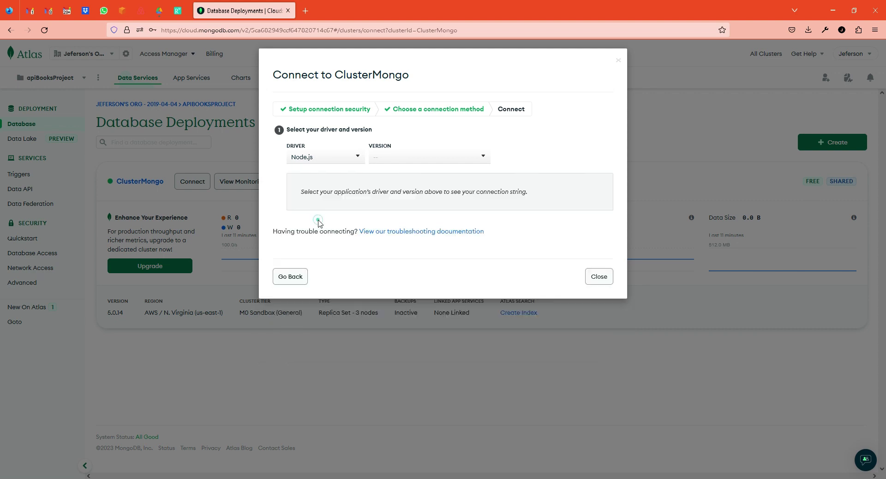
click(399, 155)
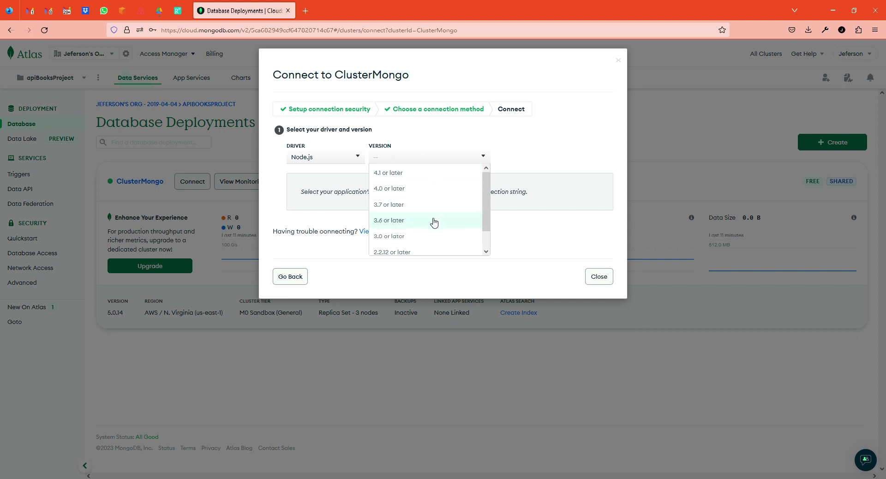
click(410, 219)
click(410, 200)
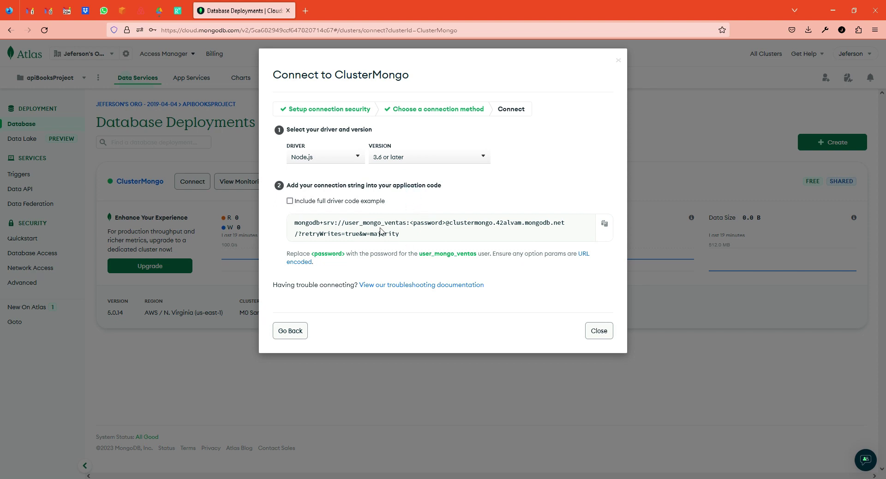
Step: Highlight the connection string's user name and password placeholder, then copy the whole string
drag(407, 237, 291, 224)
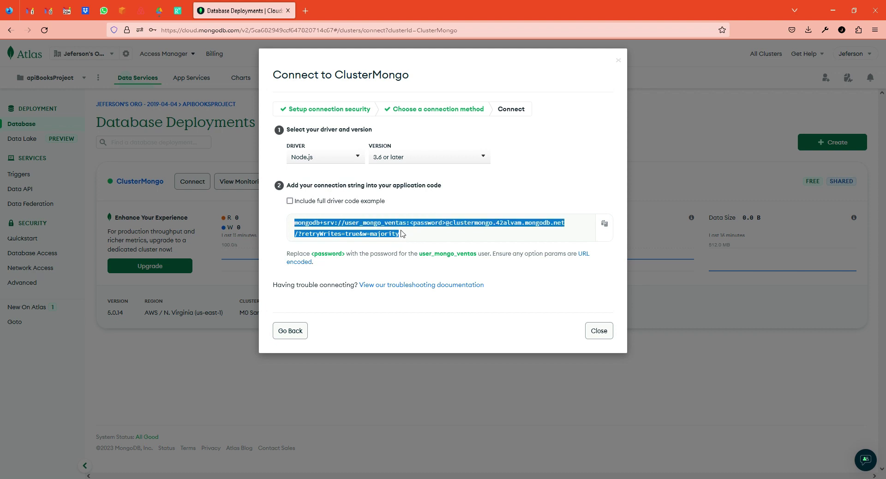
click(405, 234)
drag(345, 224, 405, 224)
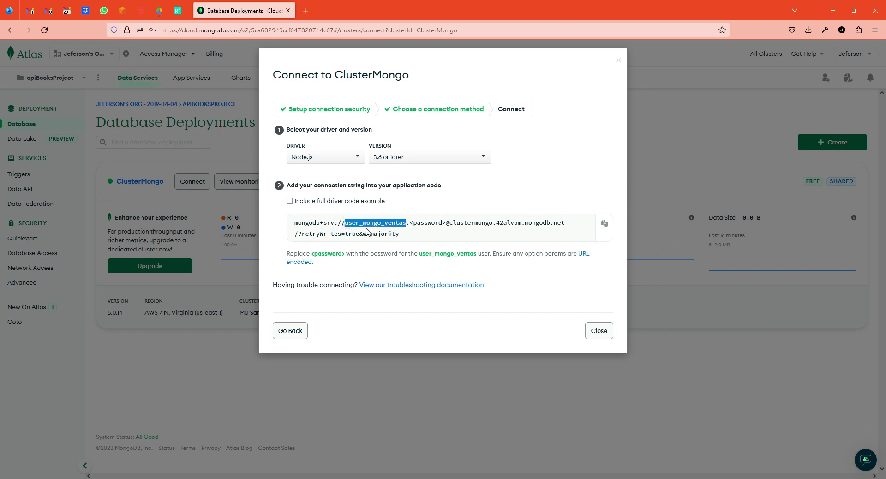
drag(410, 223, 446, 223)
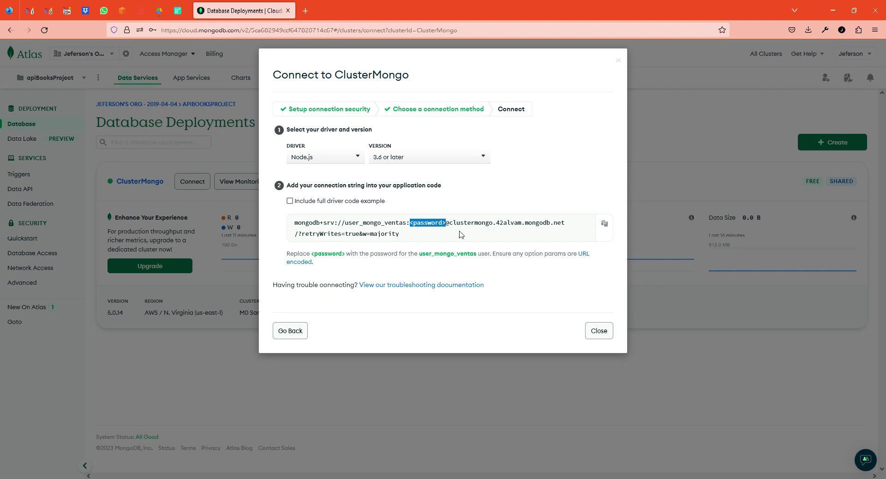
click(604, 224)
Step: Copy the connection string again and start an lb4 datasource named mongodb
click(605, 225)
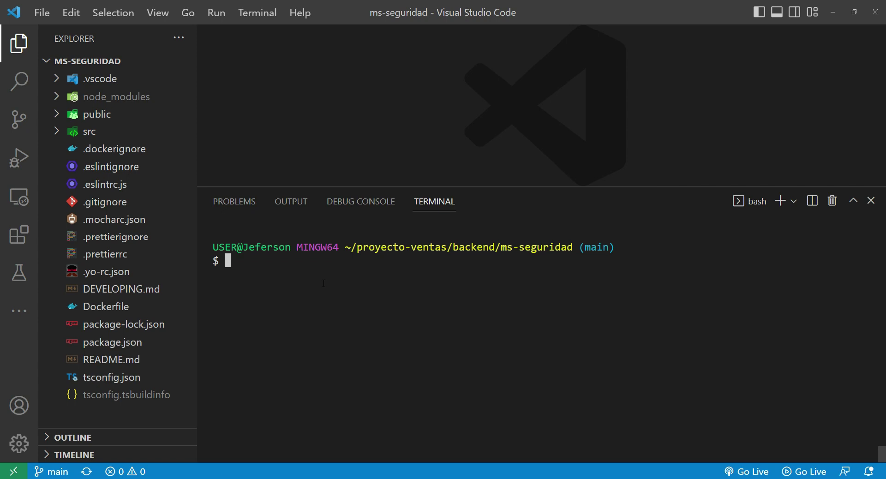
text(lb4 datasource)
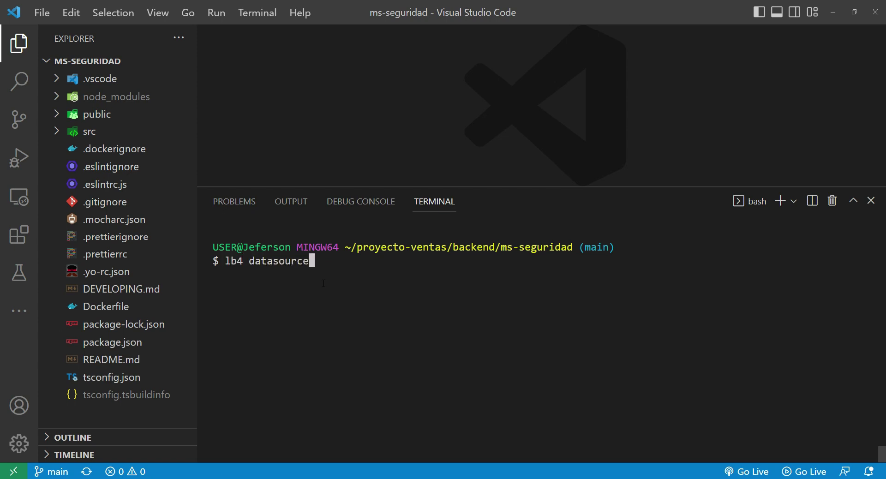
key(Return)
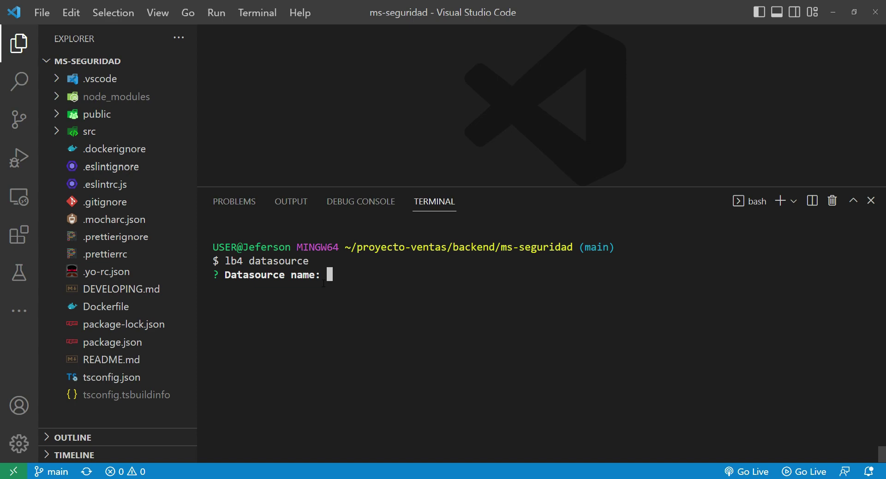
text(mongodb)
key(Return)
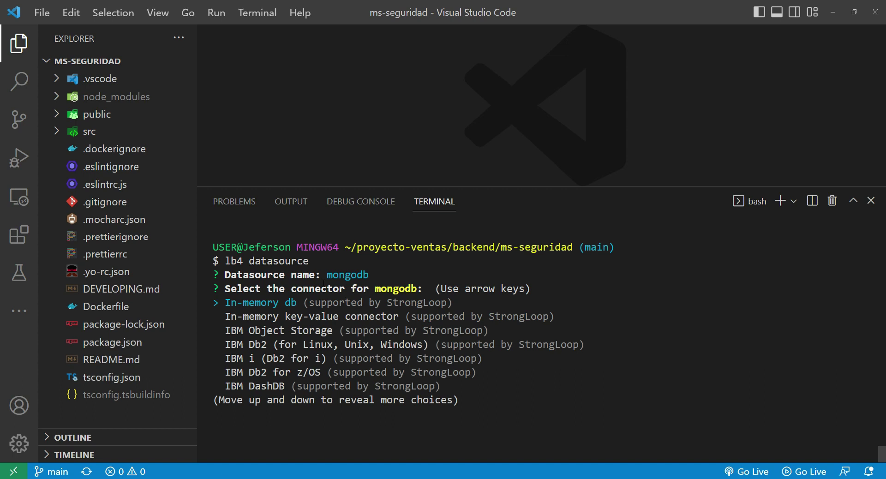
Step: Choose the MongoDB connector, leave the connection URL empty, and enter localhost as host
key(Down)
key(Down)
key(Down)
key(Down)
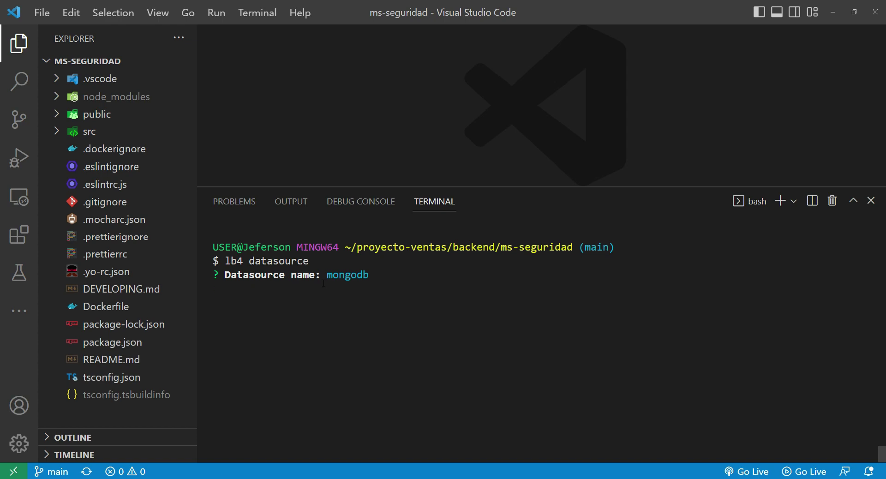
key(Down)
key(Down)
key(Down)
key(Down)
key(Down)
key(Down)
key(Down)
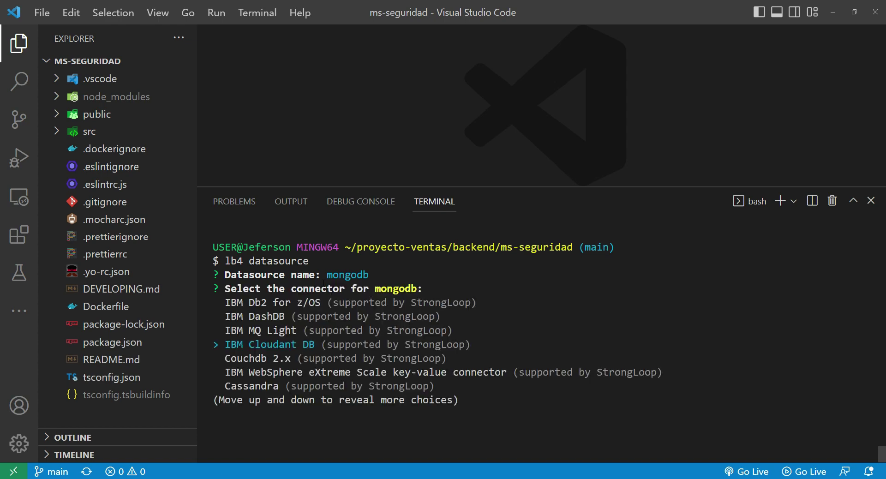
key(Down)
key(Down)
key(Down)
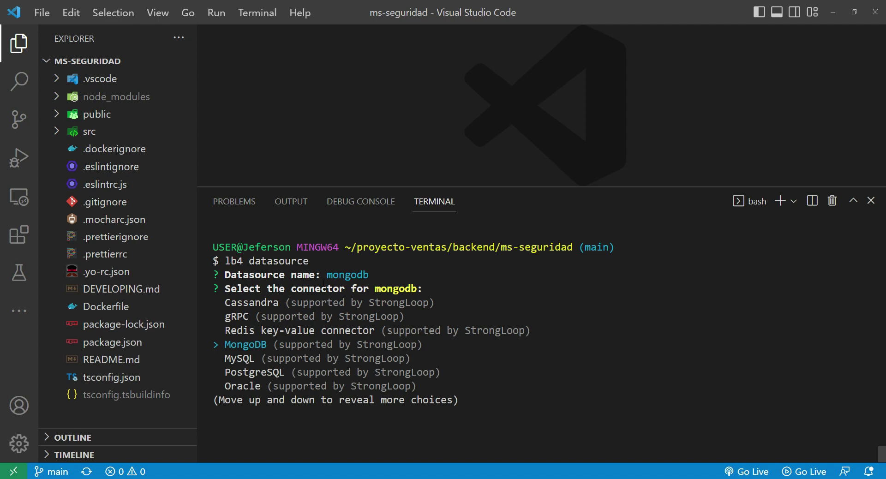
key(Down)
key(Down)
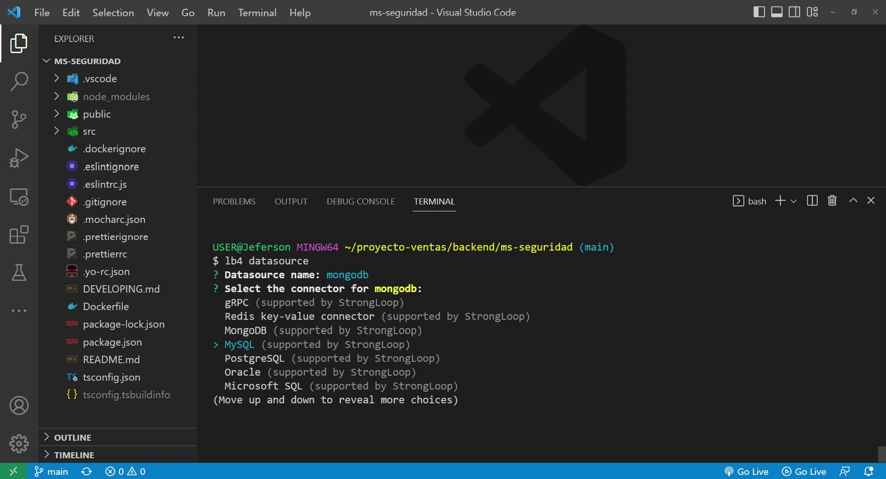
key(Down)
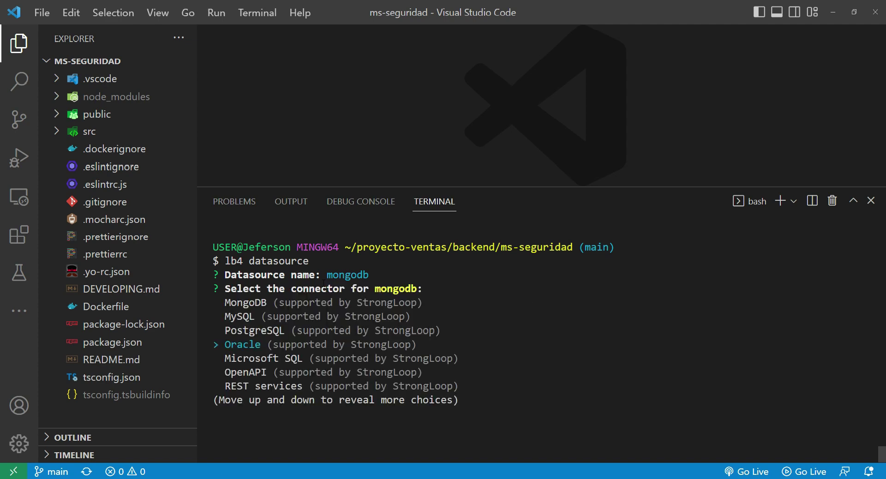
key(Up)
key(Up)
key(Up)
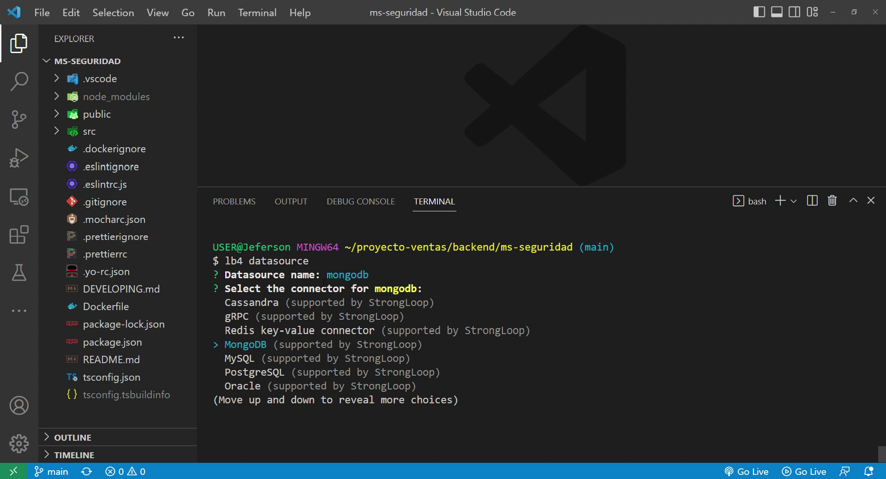
key(Return)
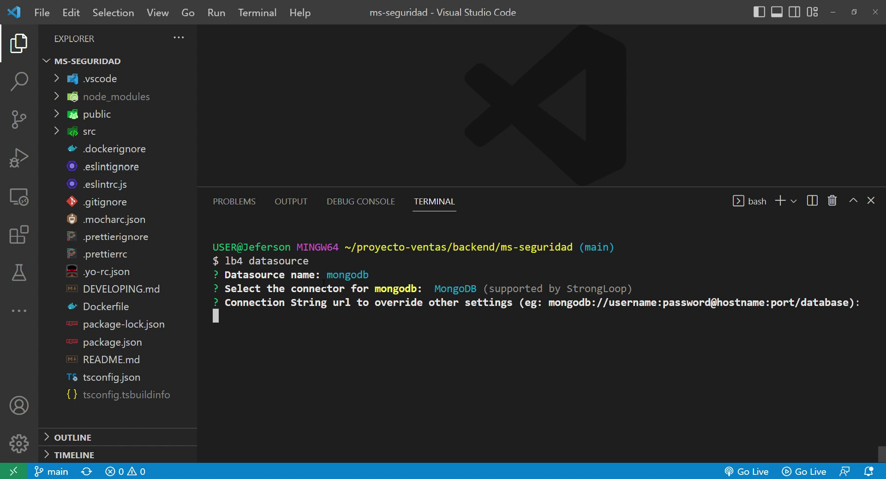
key(Return)
text(localhost)
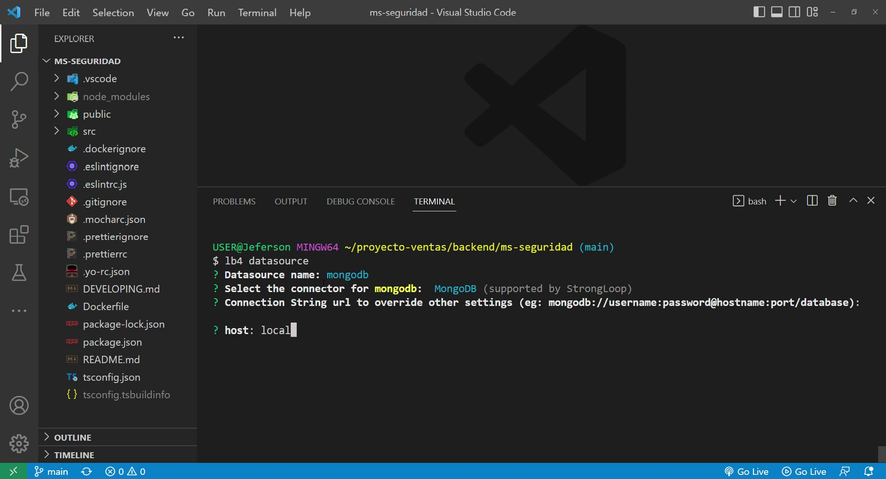